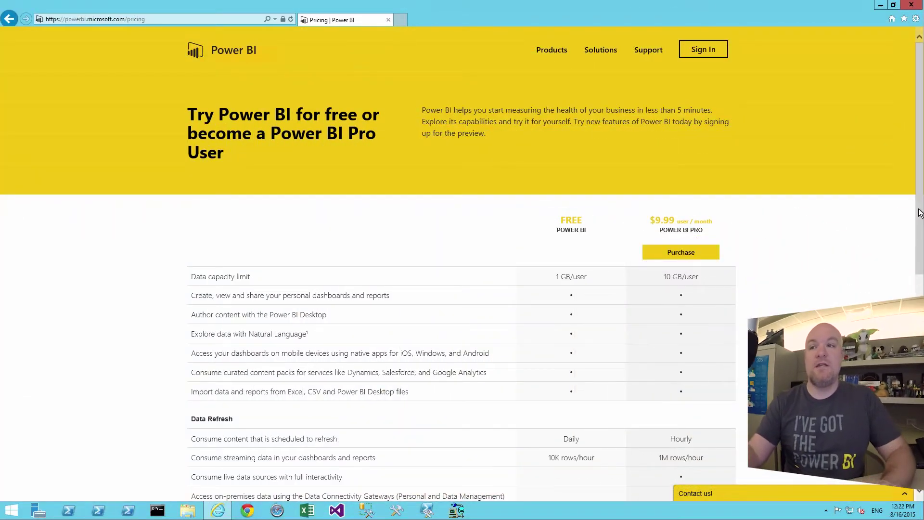
Step: Scroll through the Power BI Free versus Pro pricing page and close the browser window
left_click_drag(920, 260, 916, 342)
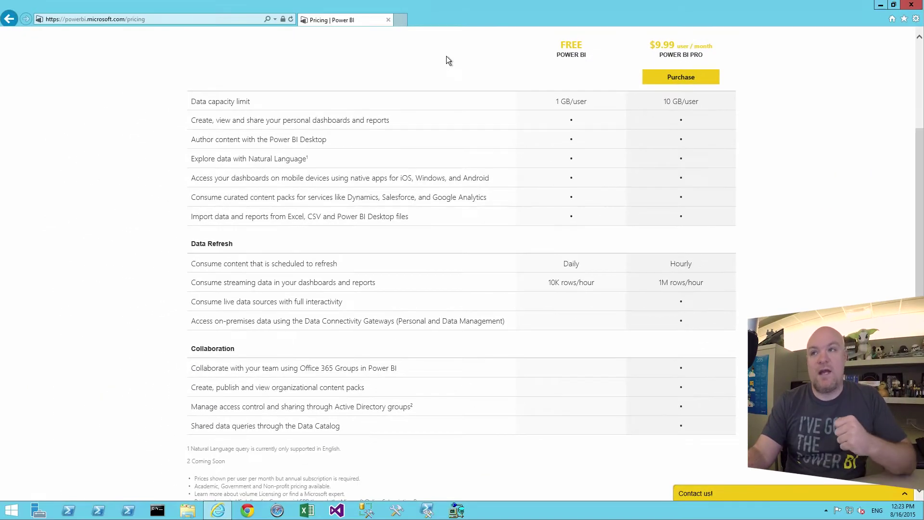
left_click(388, 20)
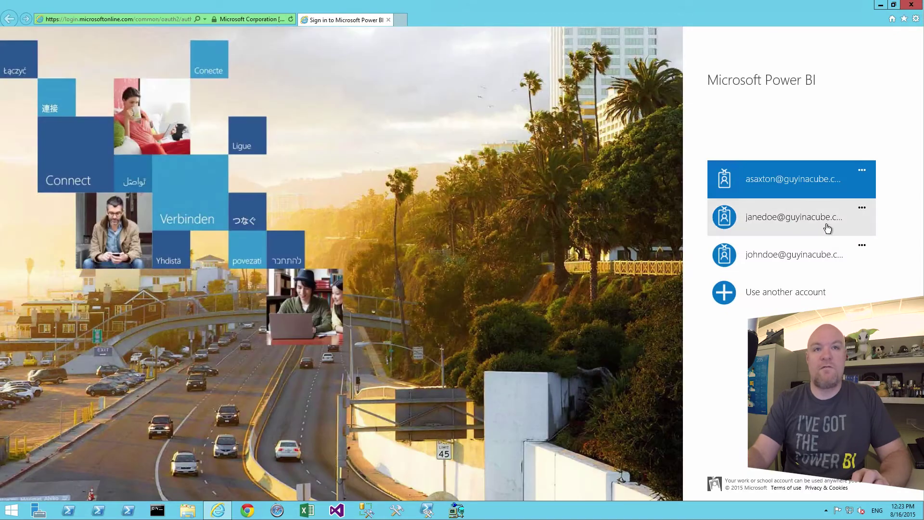
Step: Sign in with the free user's account and start a new content pack from the settings menu
left_click(818, 224)
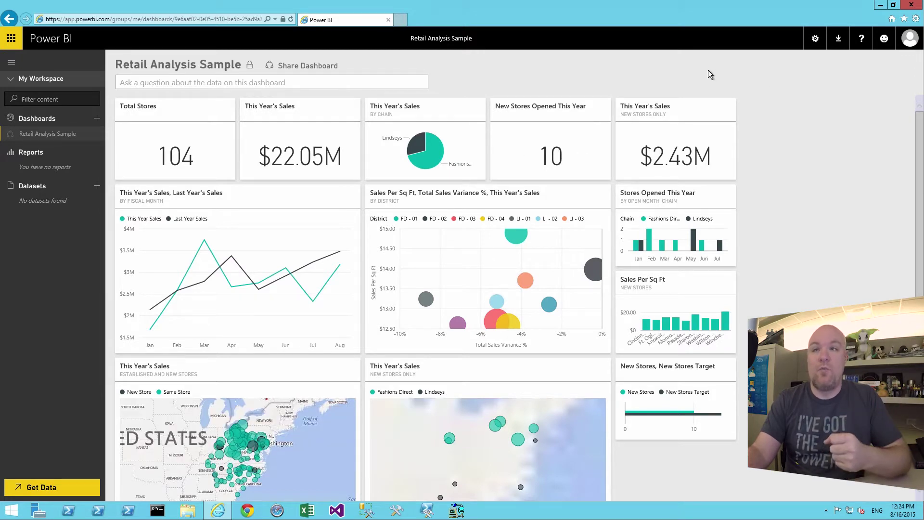
left_click(815, 42)
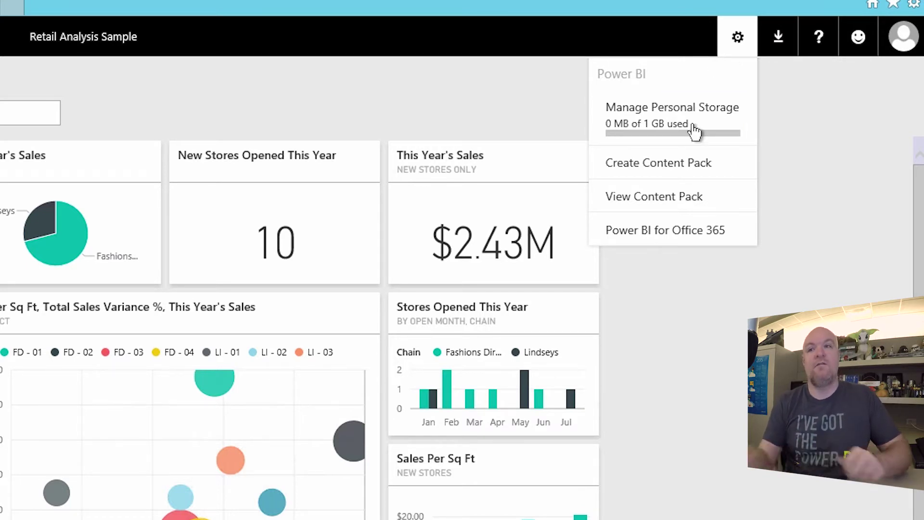
left_click(674, 174)
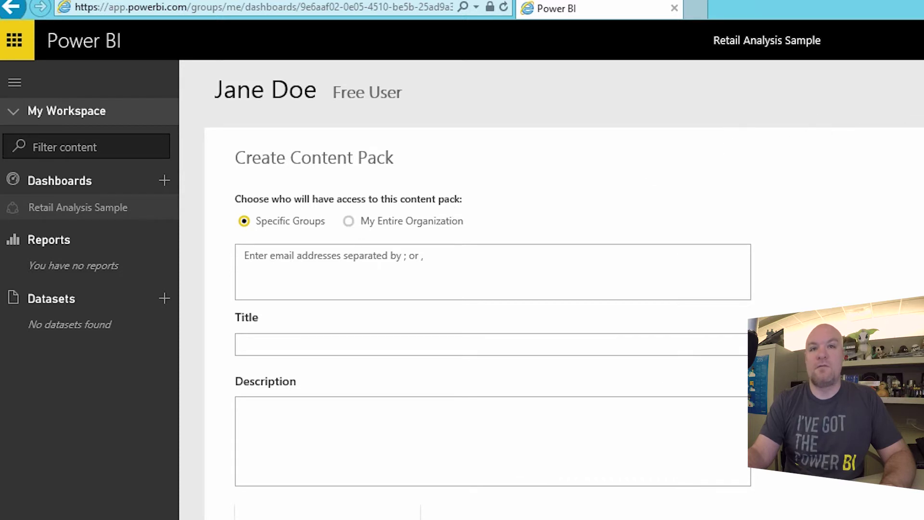
Step: Target My Entire Organization with title and description 'Test', publish, and cancel the Pro-only notice
left_click(368, 222)
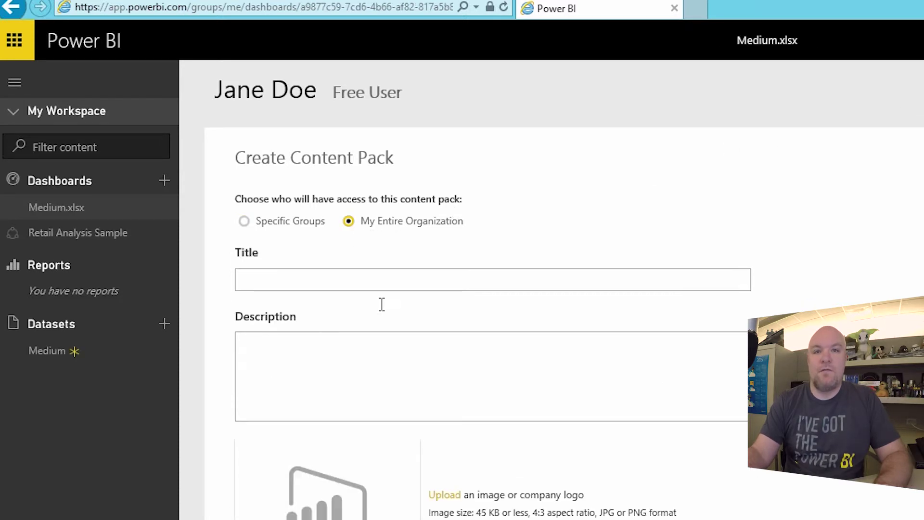
type("Test")
left_click(327, 382)
type("Te")
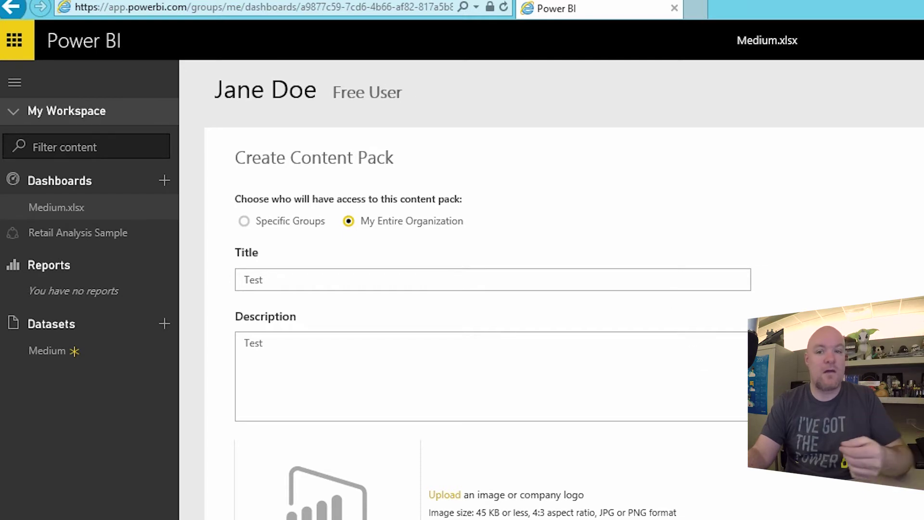
left_click(308, 492)
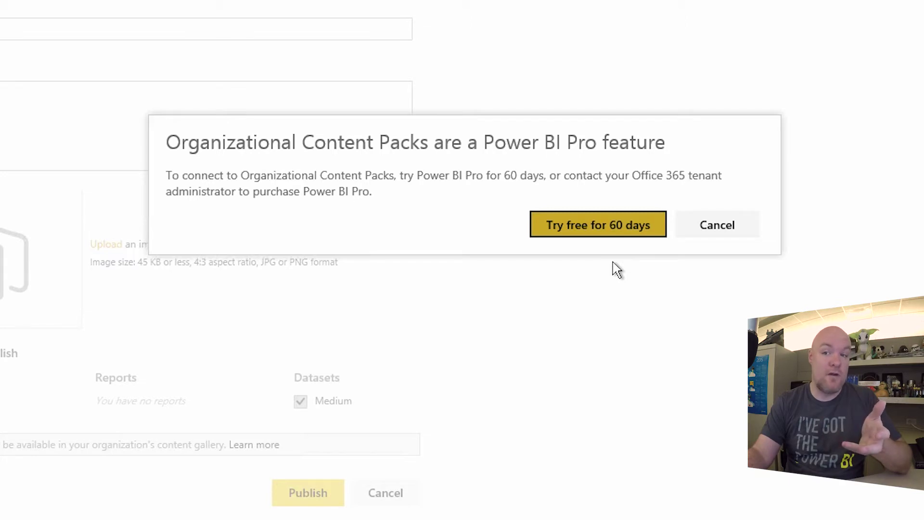
left_click(716, 224)
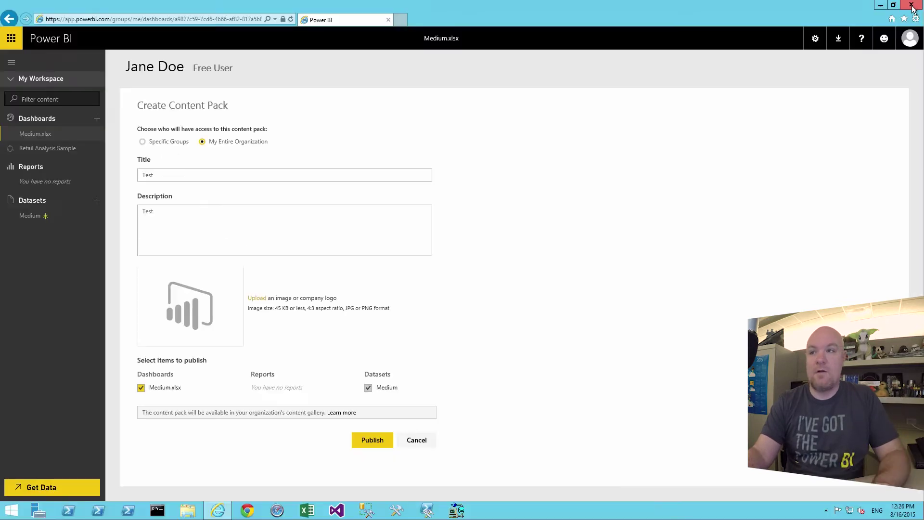
Step: Reopen Power BI as the Pro trial user, check its 92 MB of 10 GB storage, and reload app.powerbi.com
left_click(911, 6)
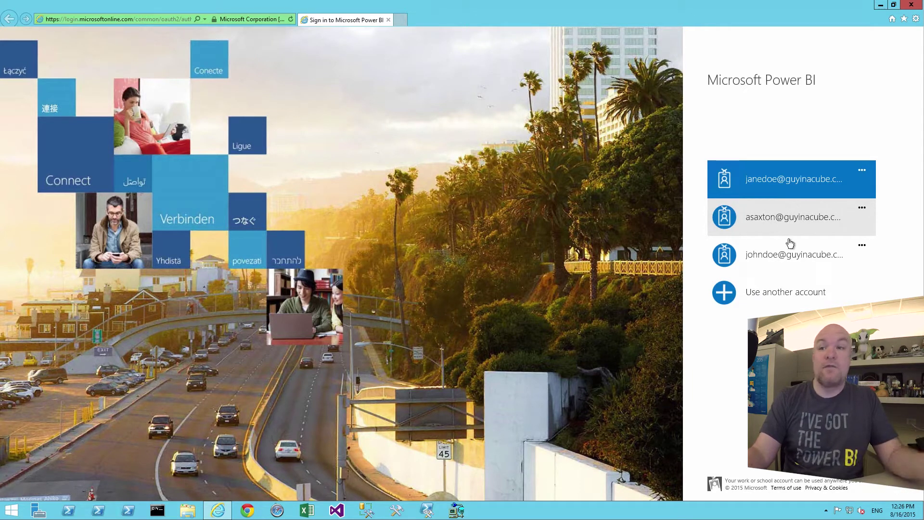
left_click(780, 259)
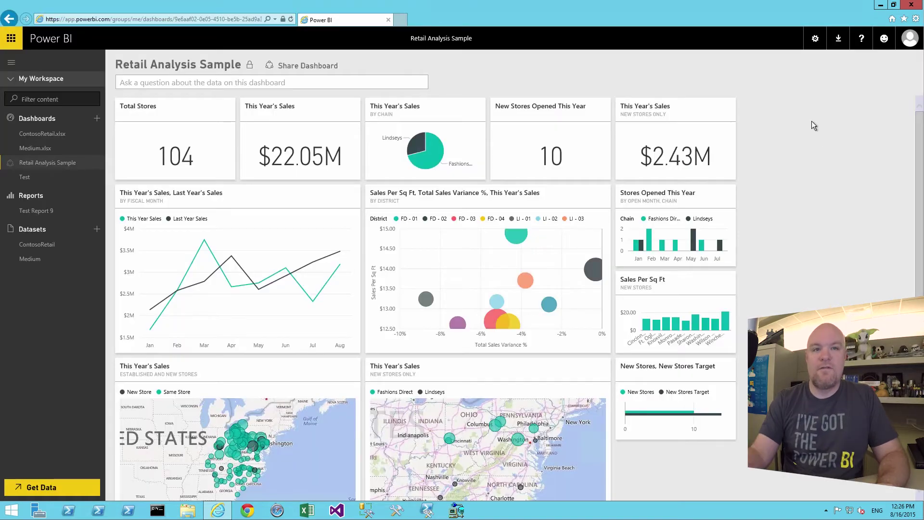
left_click(818, 41)
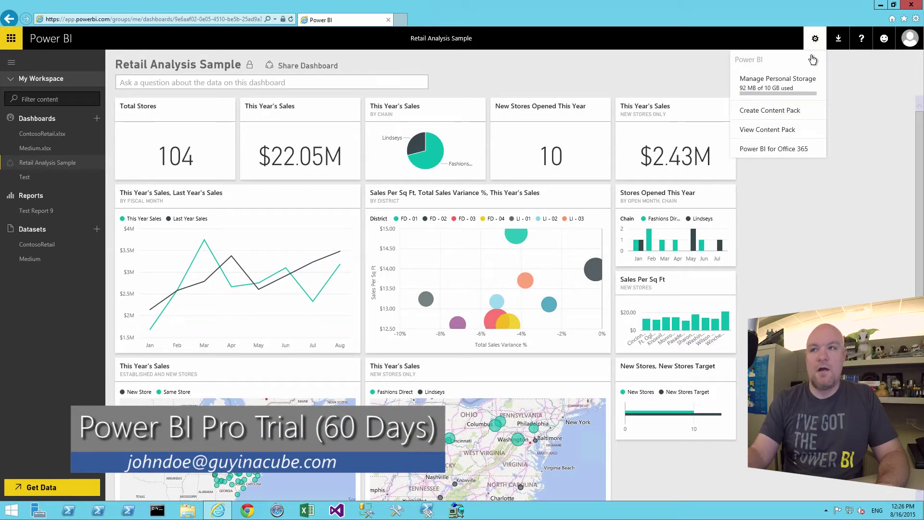
left_click(779, 85)
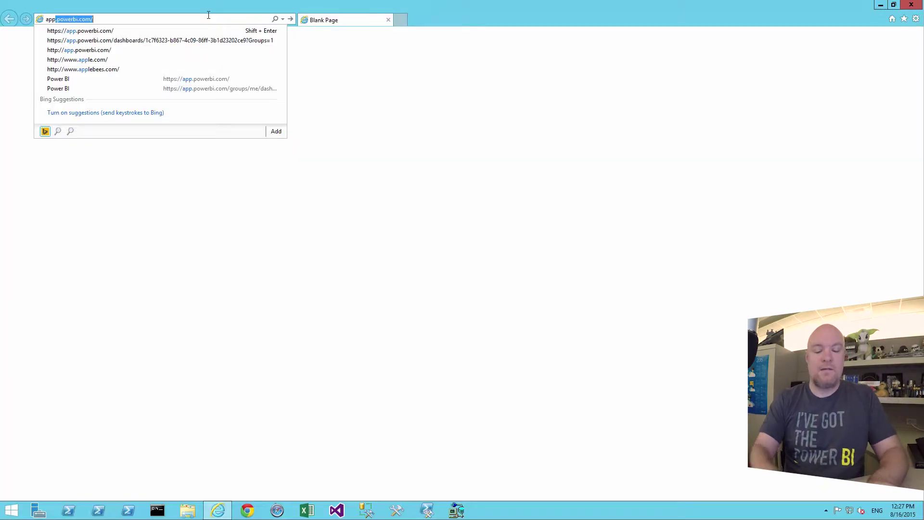
key("Return")
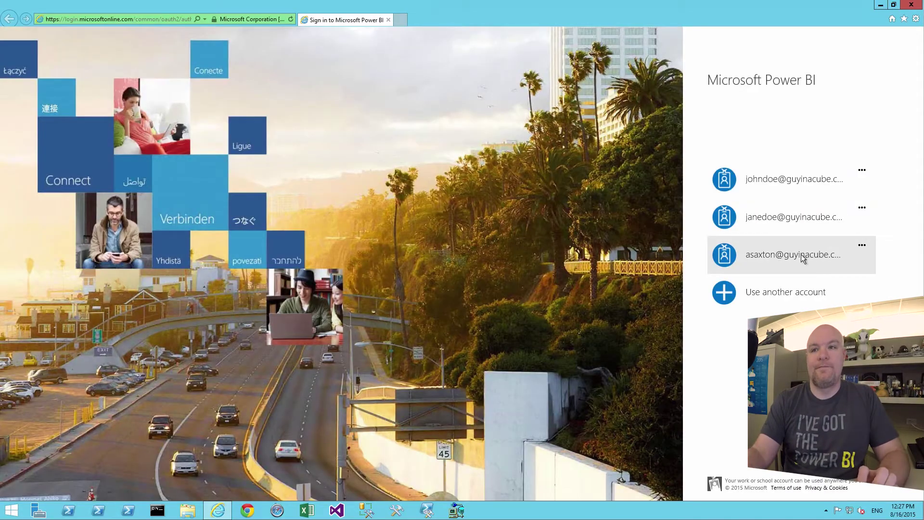
left_click(801, 254)
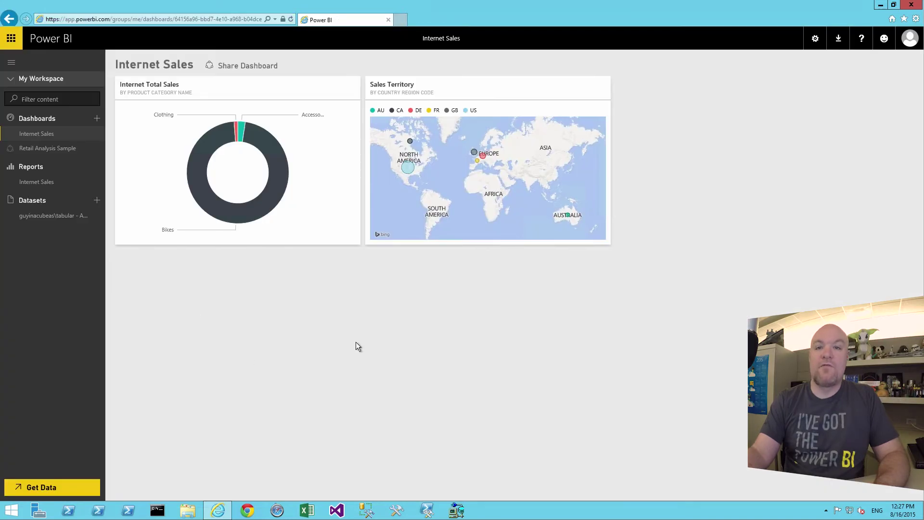
left_click(816, 39)
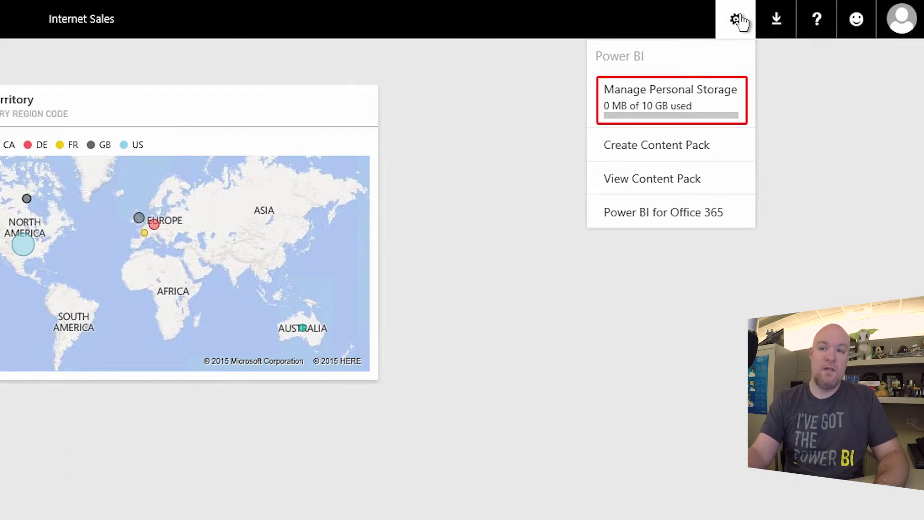
left_click(656, 109)
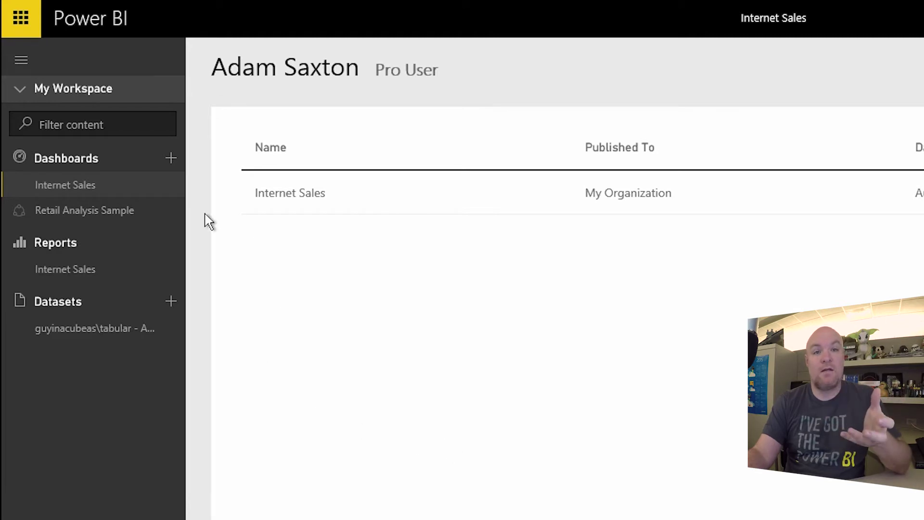
left_click(87, 196)
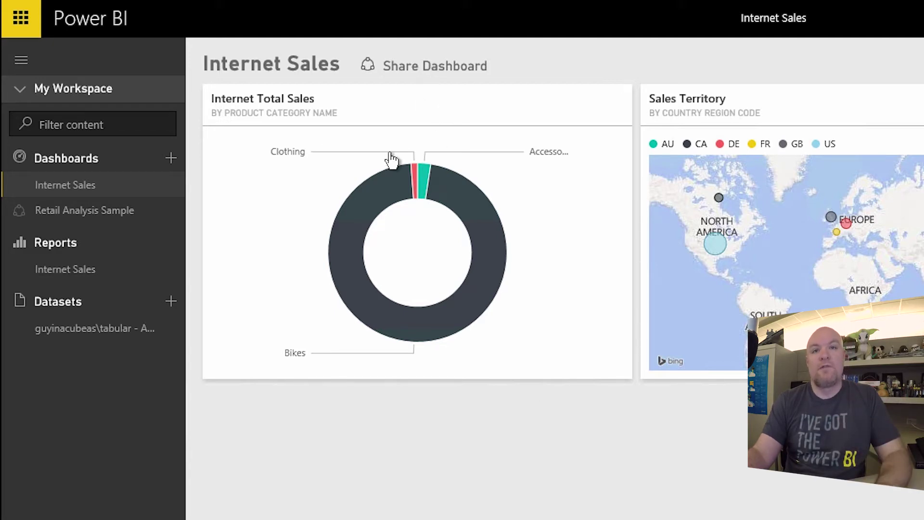
left_click(435, 65)
Step: Enter two colleagues' e-mail addresses, separated by a semicolon, as Internet Sales dashboard invite recipients
left_click(309, 272)
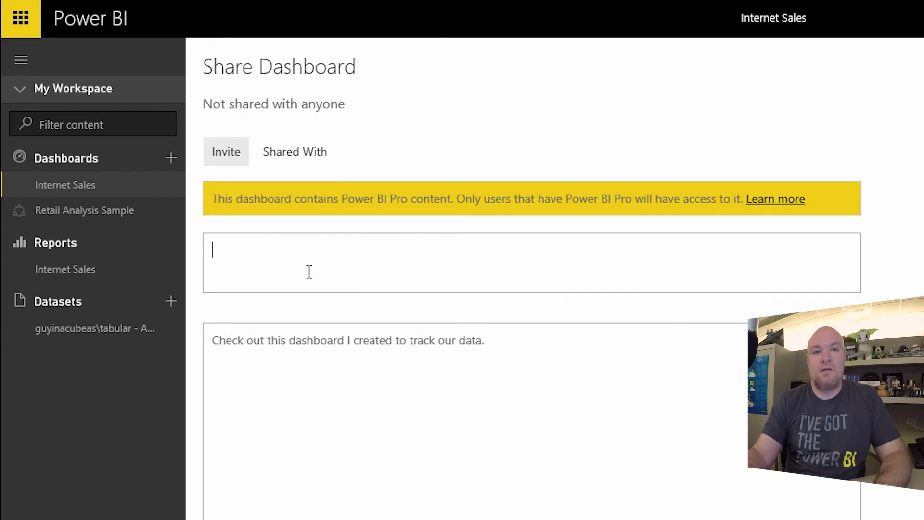
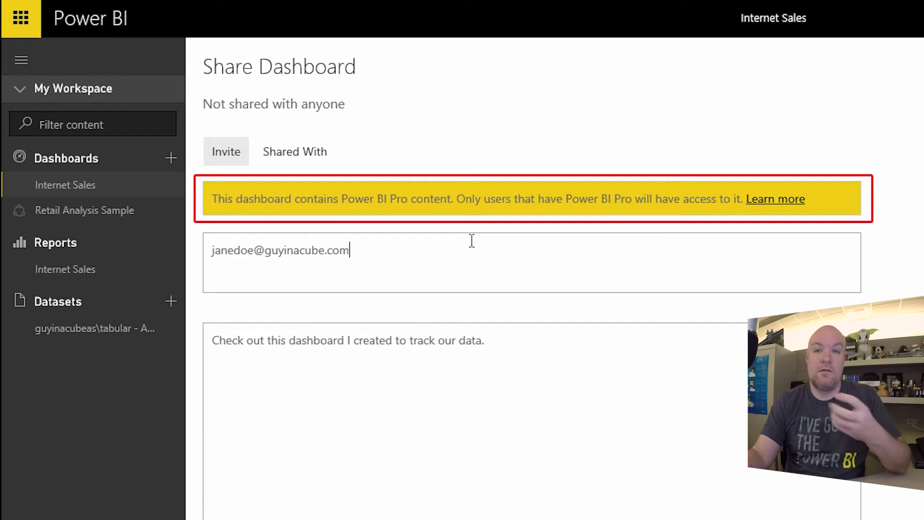
type("; jh")
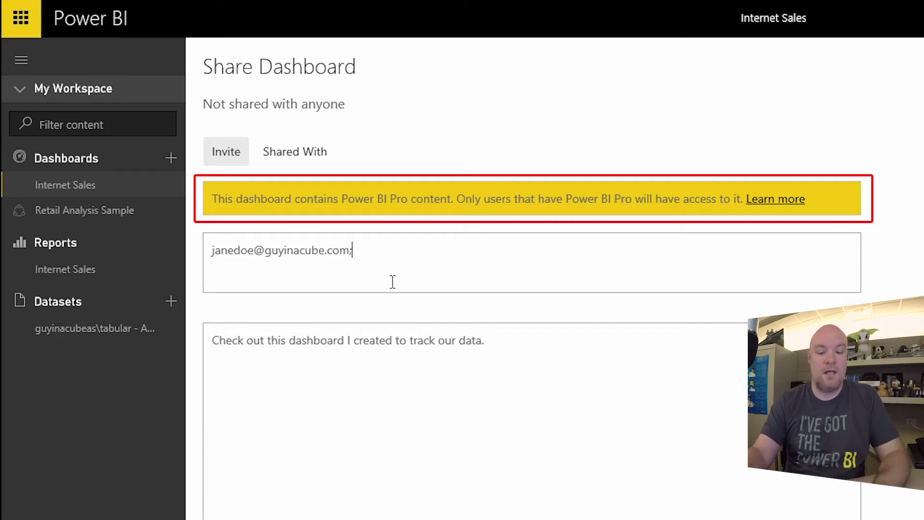
key("BackSpace")
key("BackSpace")
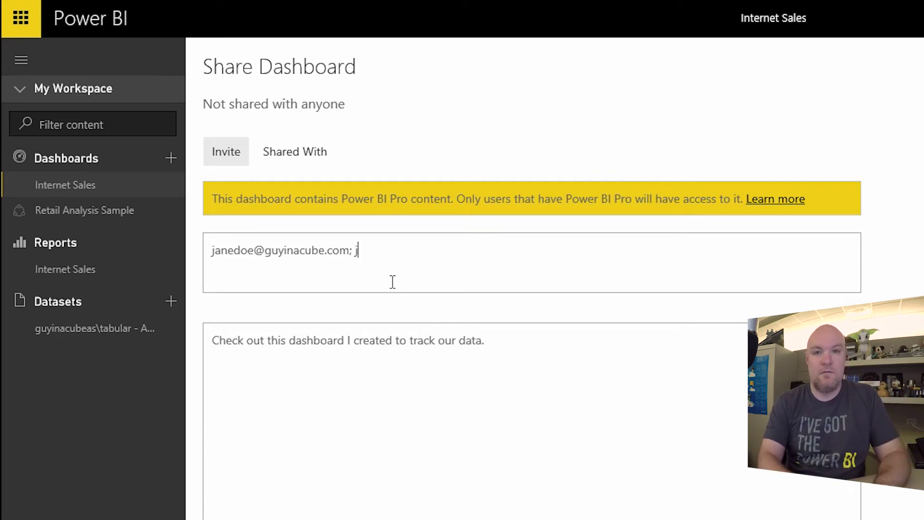
type("john")
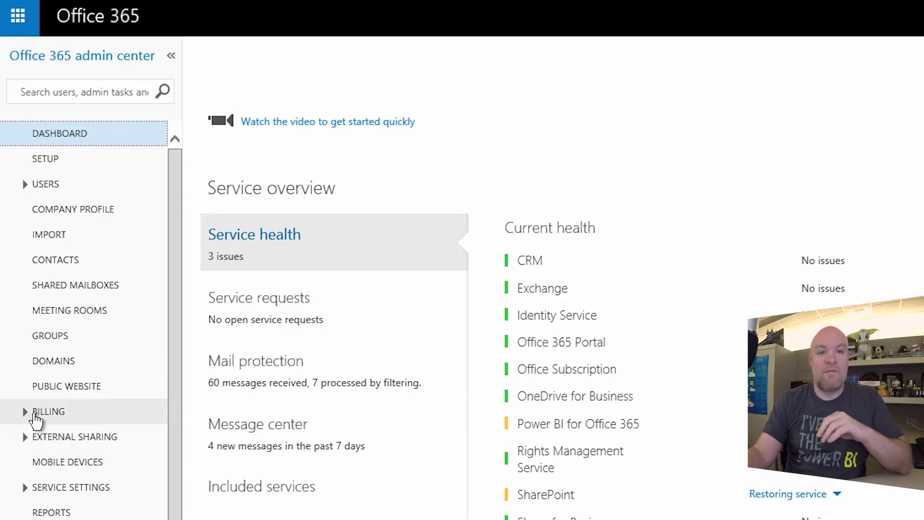
Step: Check the Power BI trial subscriptions under Billing, then view the Licenses list with Power BI Pro
left_click(32, 412)
left_click(68, 434)
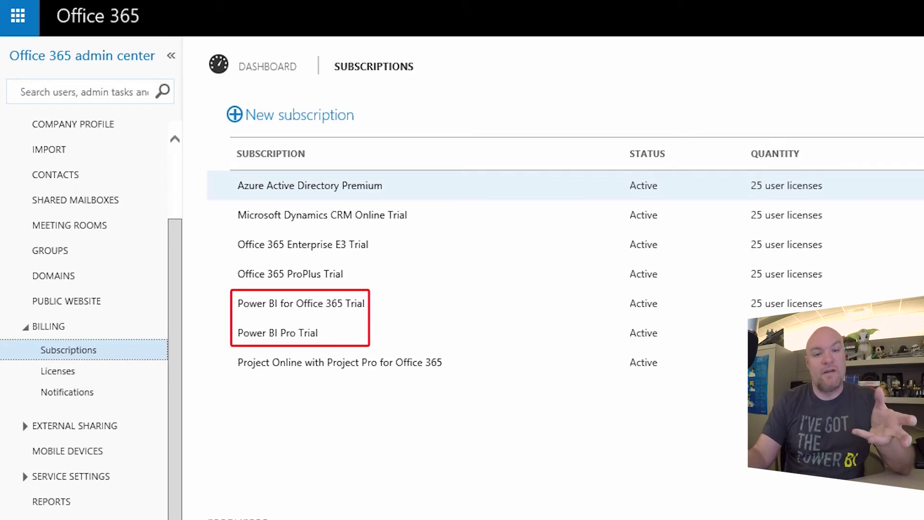
left_click(65, 373)
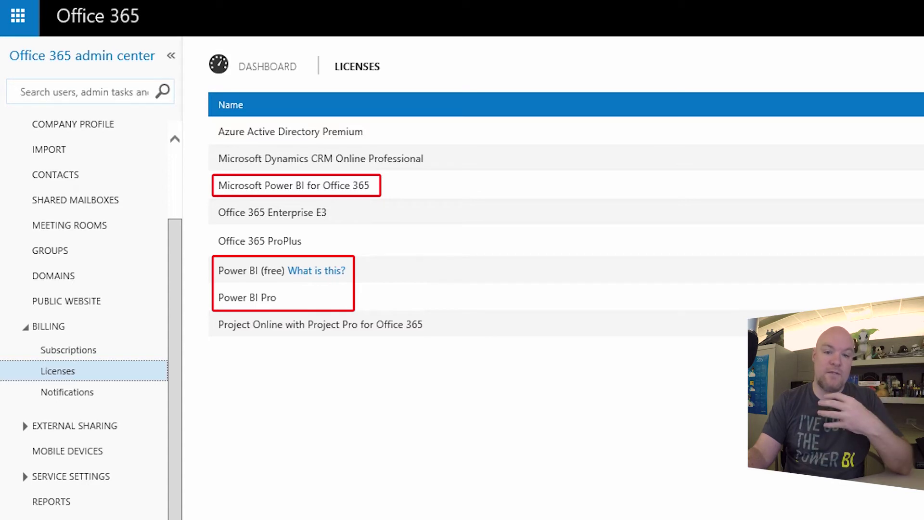
scroll(161, 223, "up", 3)
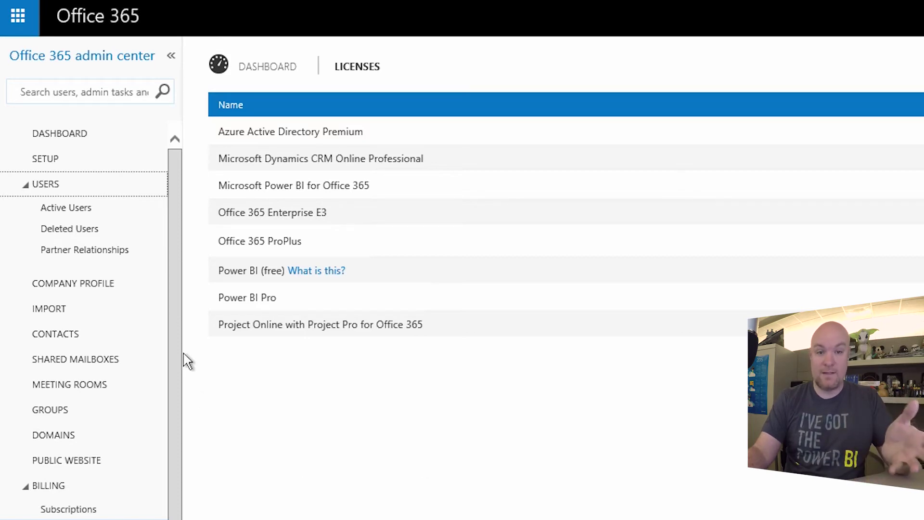
Step: Open a user from Active Users, review their Power BI license assignments, and go back to the list
left_click(66, 207)
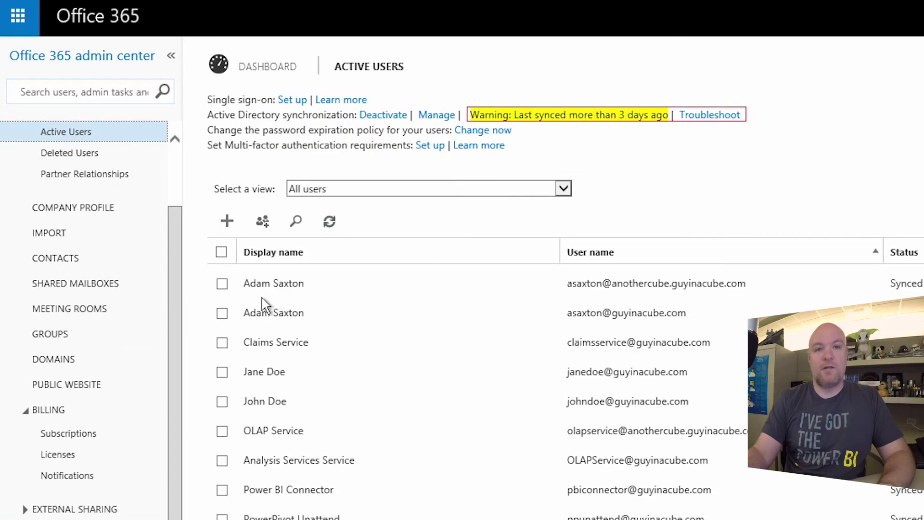
left_click(221, 402)
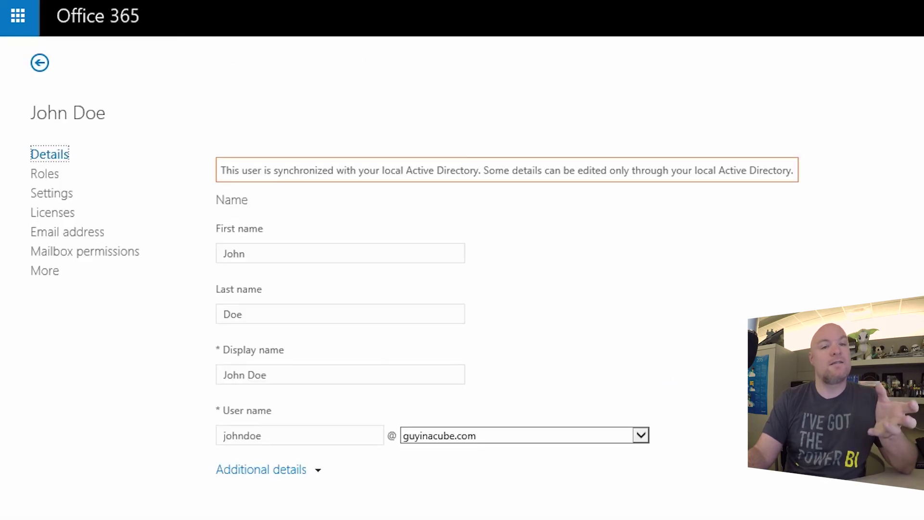
left_click(50, 213)
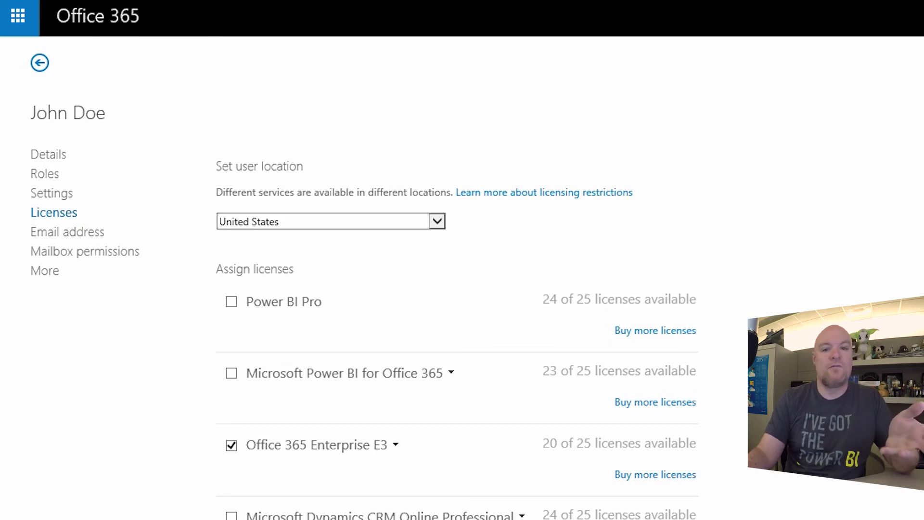
left_click(39, 62)
left_click(222, 312)
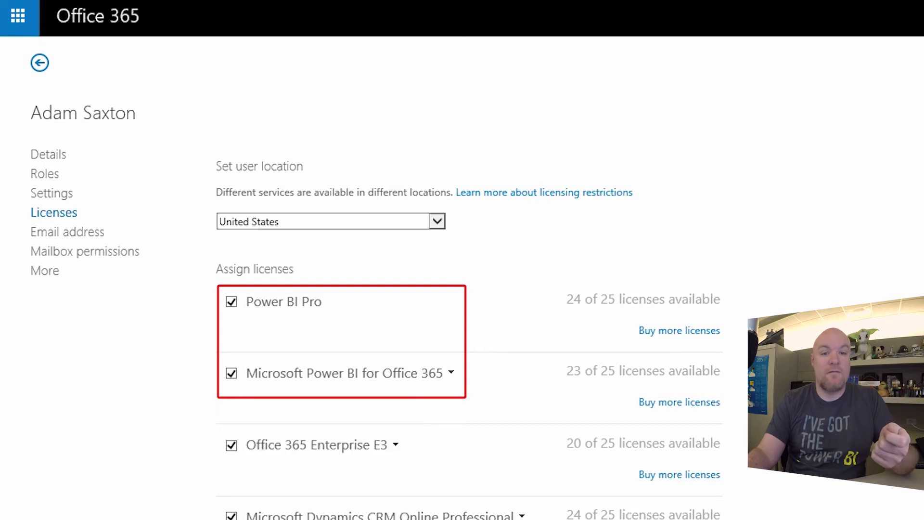
scroll(470, 337, "down", 7)
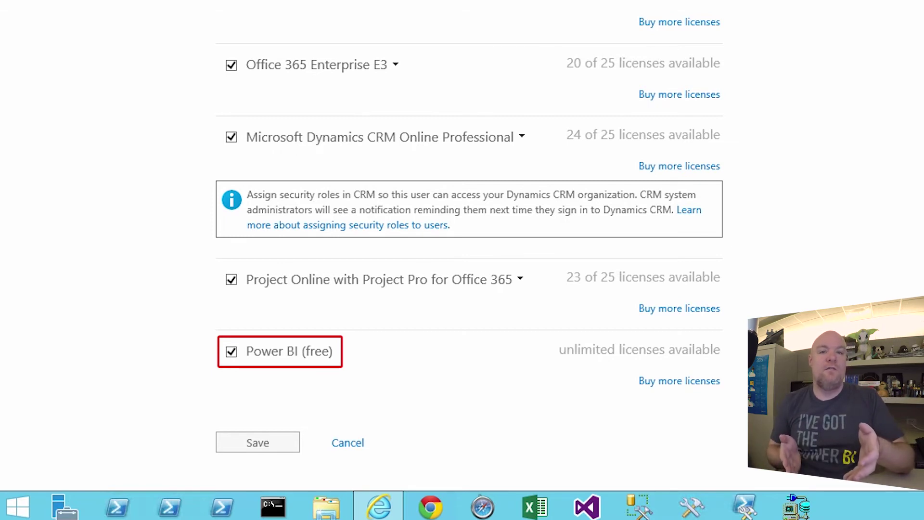
scroll(469, 260, "up", 7)
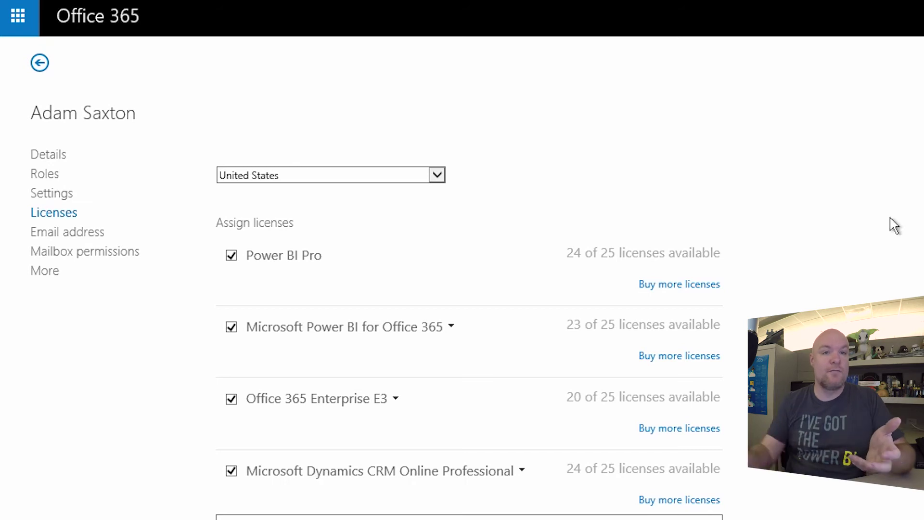
left_click(41, 62)
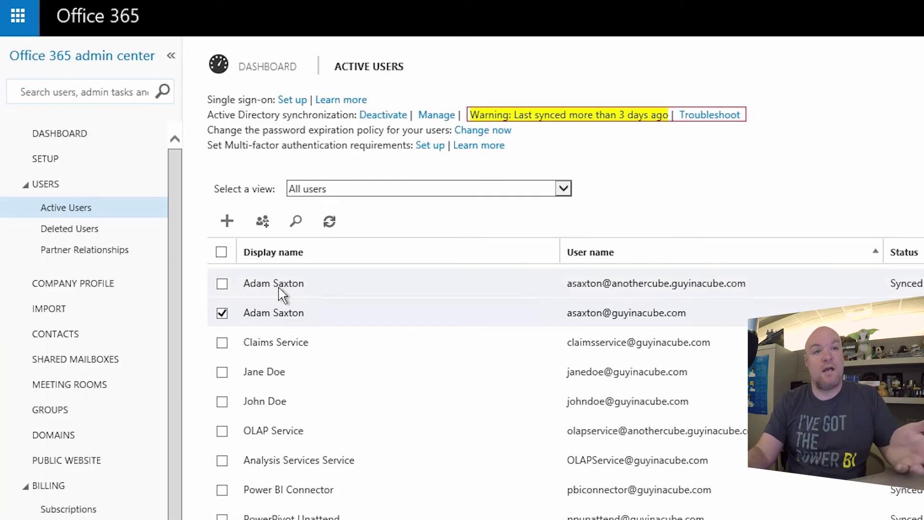